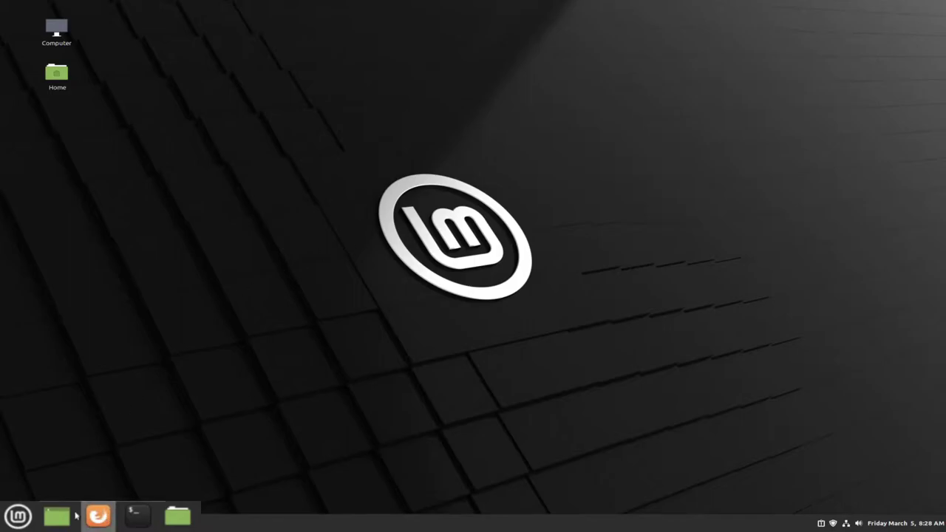
Step: Launch Firefox Web Browser from the Mint menu's Internet category
click(22, 517)
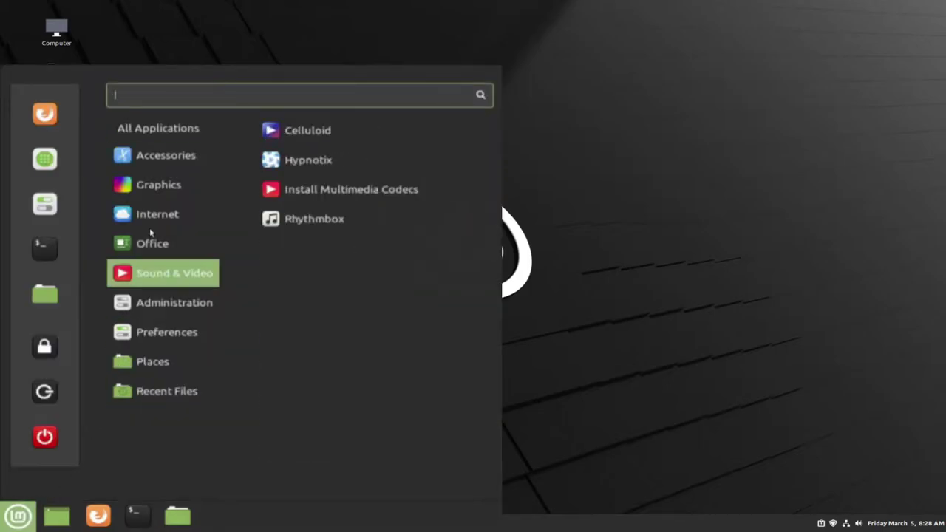
mouse_move(146, 220)
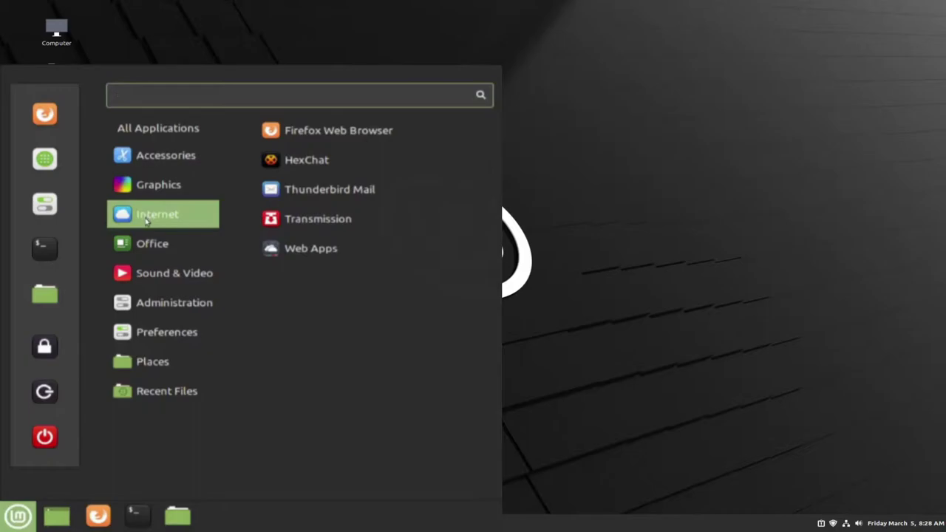
click(366, 141)
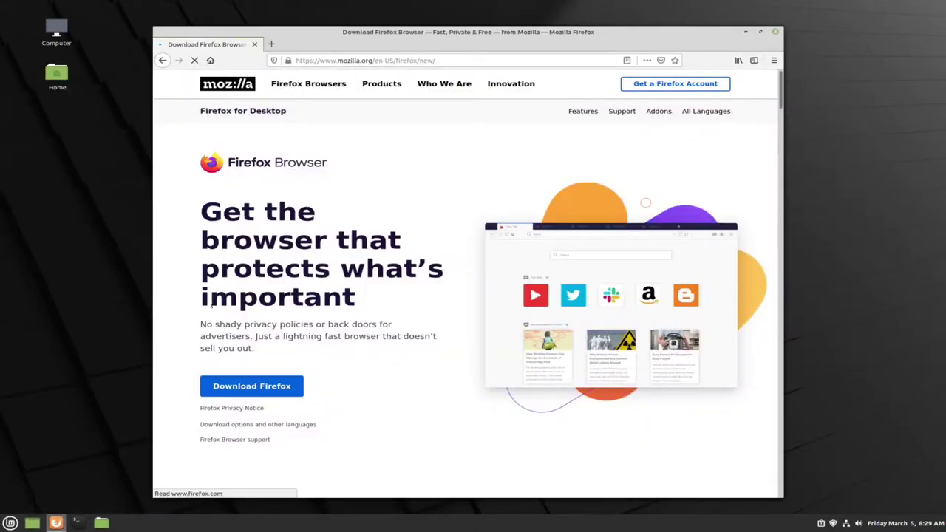
Step: Open Firefox Preferences from the main menu
scroll(211, 307, down, 10)
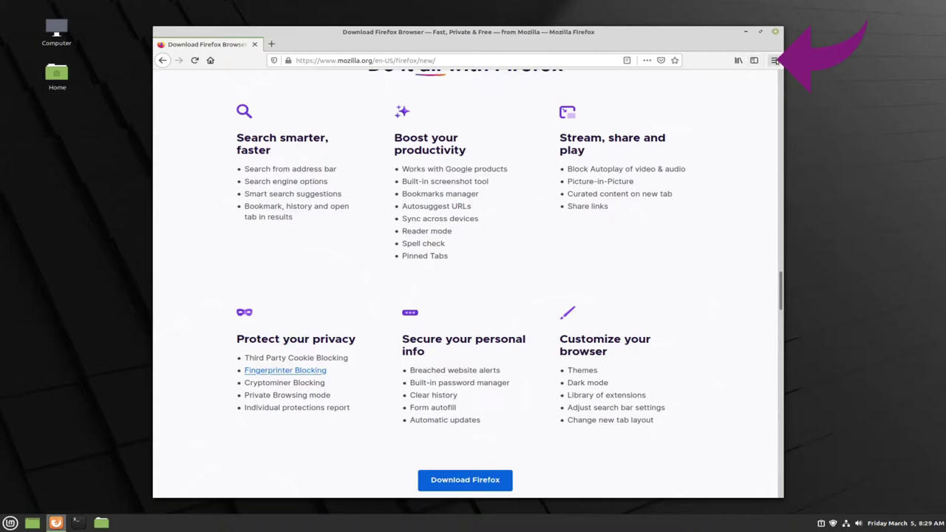
click(774, 61)
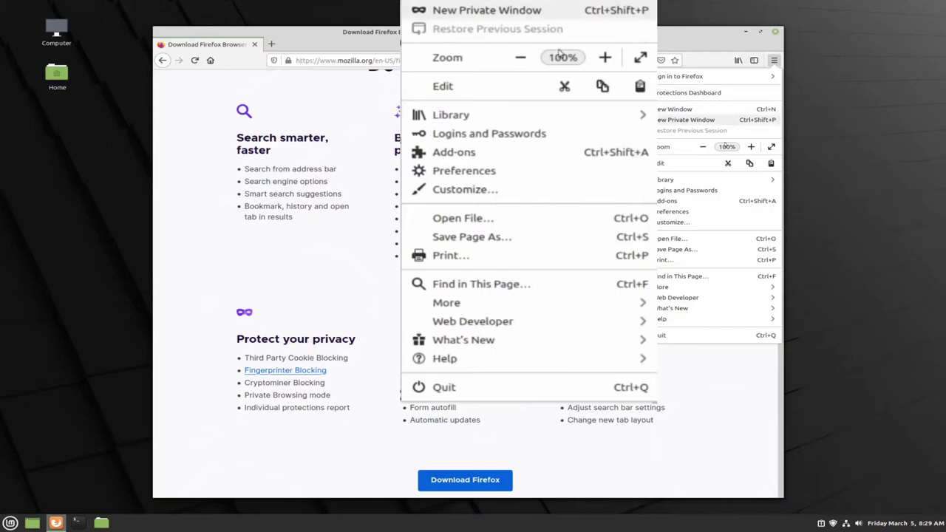
click(705, 213)
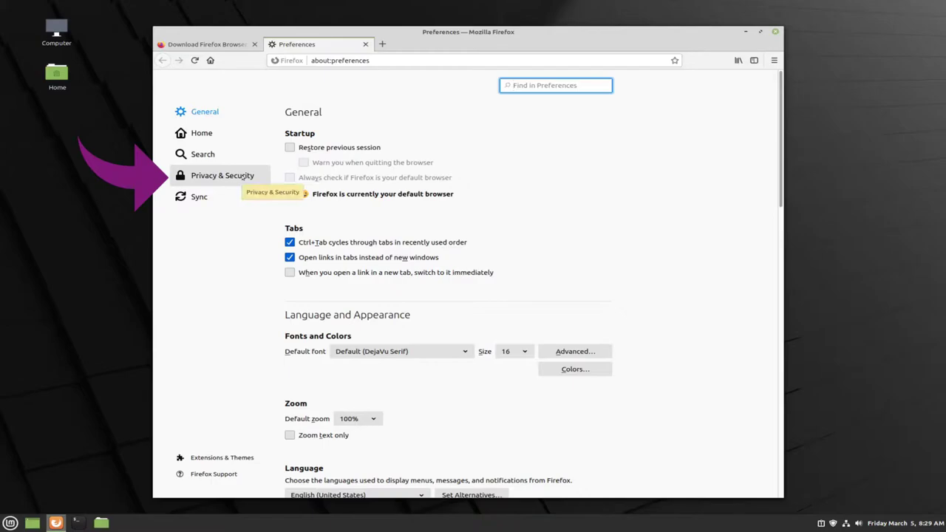
Step: Set Enhanced Tracking Protection to Custom, block tracking content in all windows, and reload all tabs
click(244, 176)
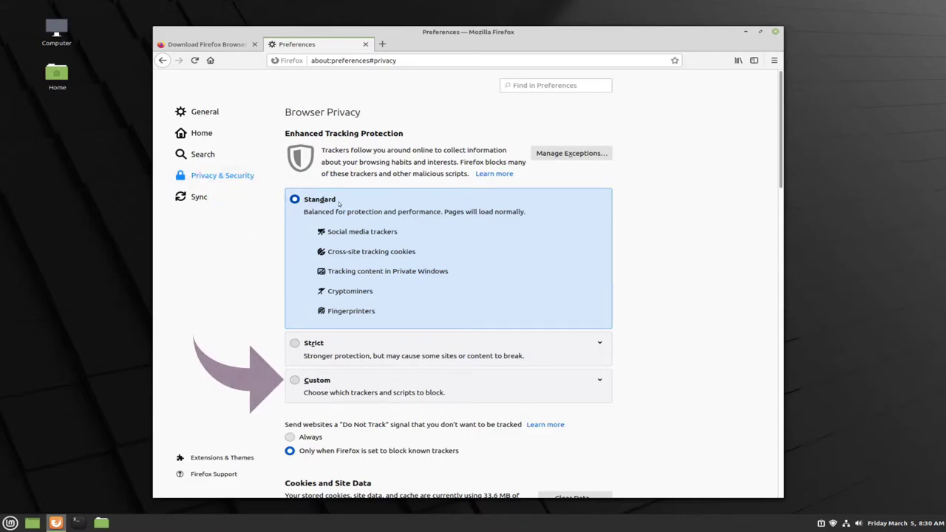
click(347, 385)
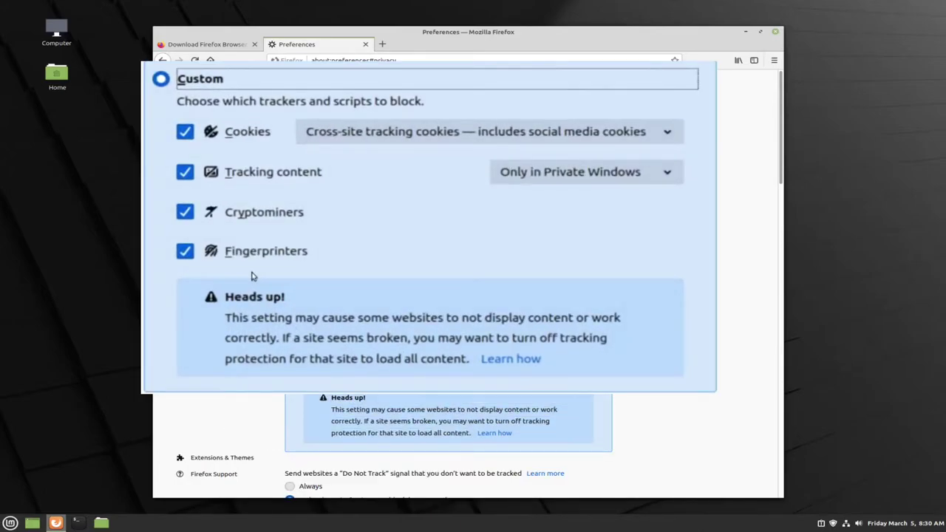
click(584, 181)
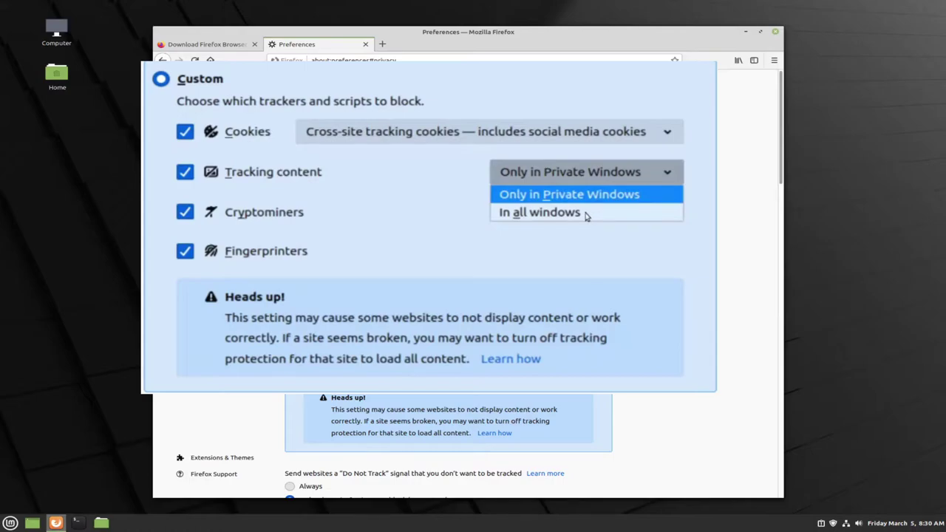
click(585, 214)
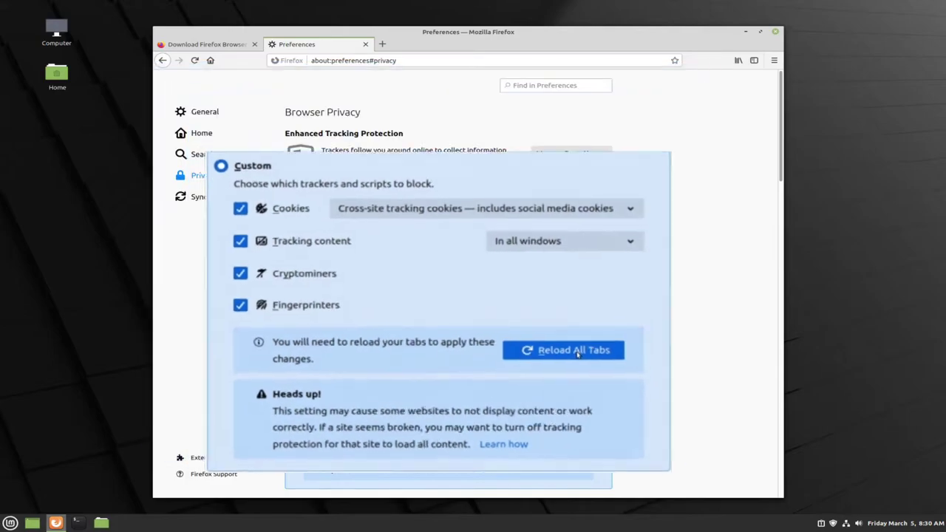
click(543, 407)
scroll(543, 407, down, 3)
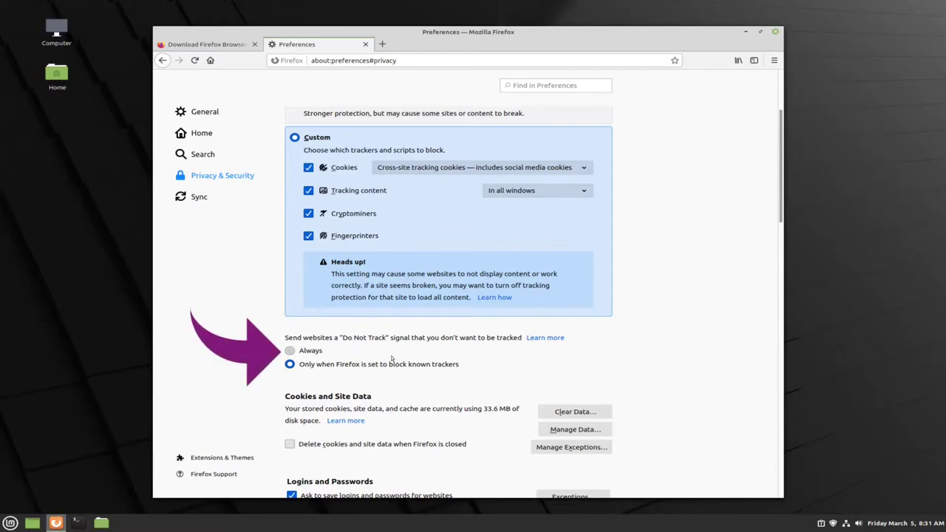
Step: Set Do Not Track to Always and enable deleting cookies and site data on close
click(311, 352)
scroll(306, 353, down, 4)
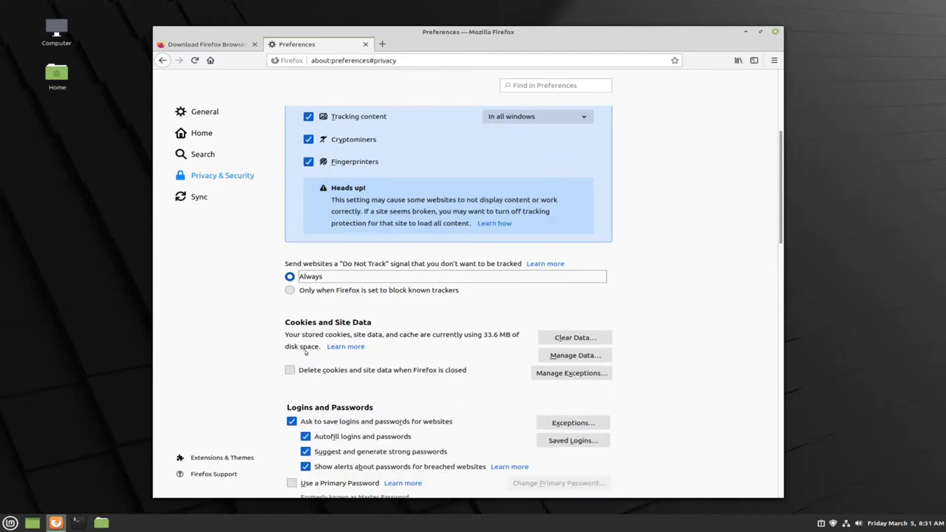
scroll(305, 352, down, 1)
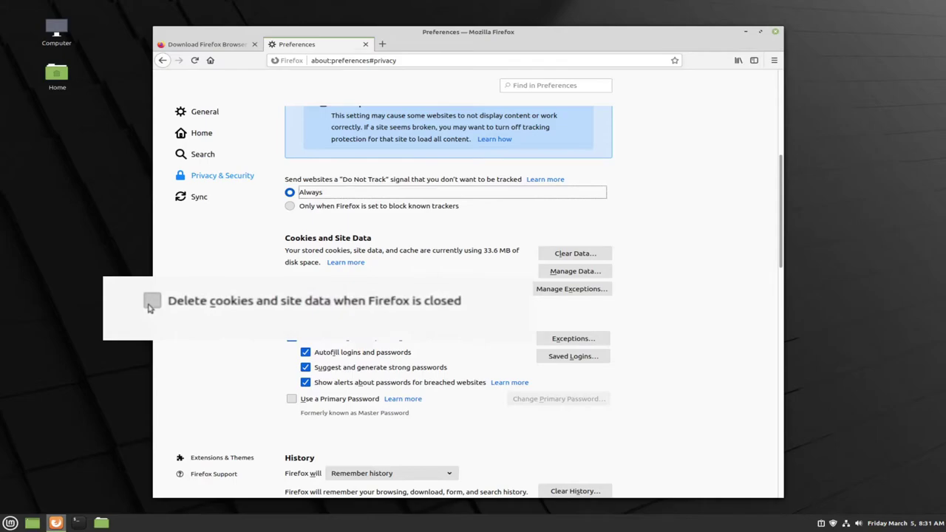
click(150, 303)
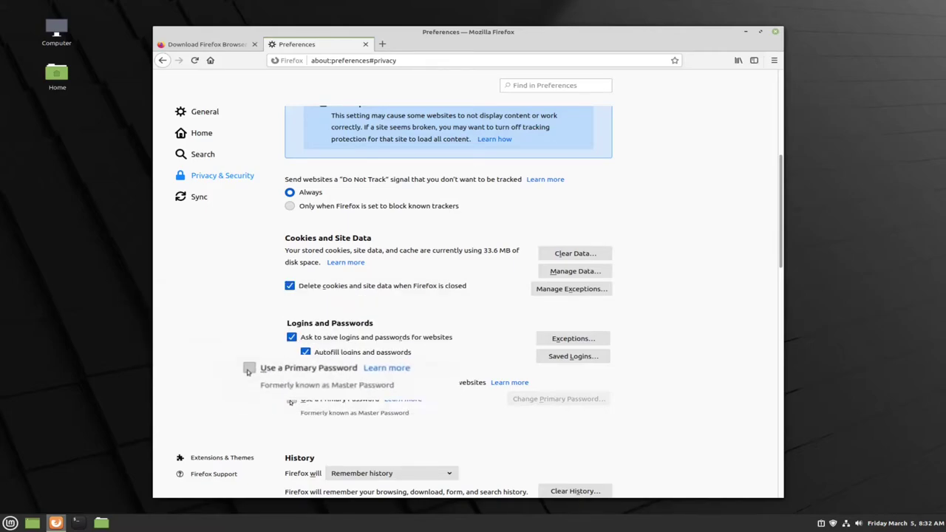
Step: Turn on Use a Primary Password, enter and confirm the new password, and save it
click(291, 399)
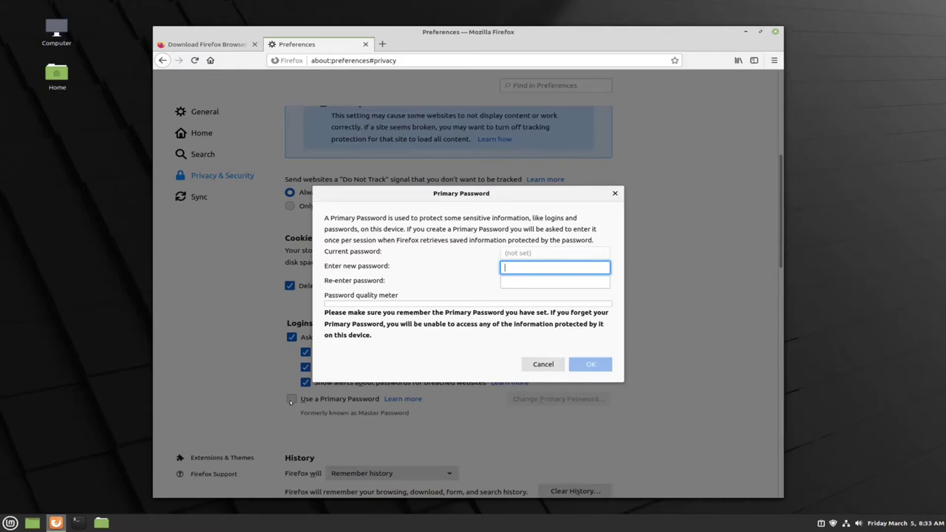
text(********)
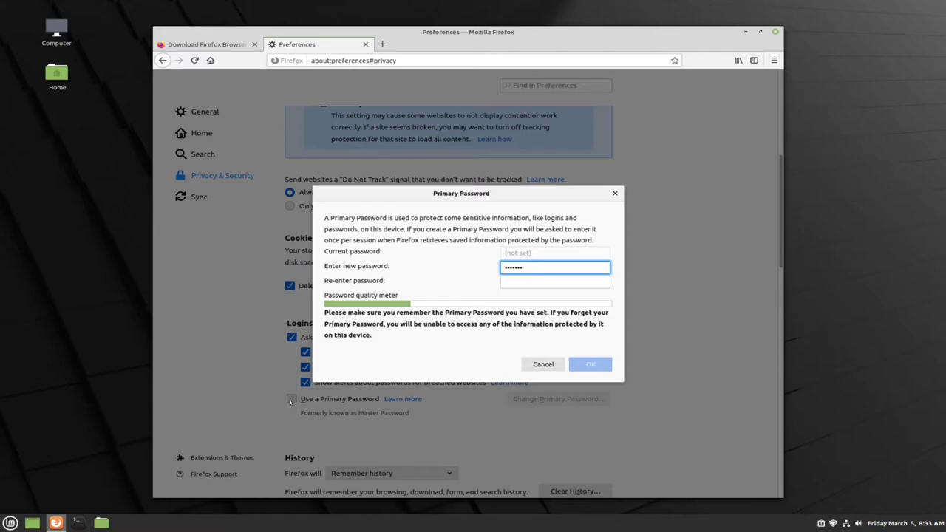
key(ctrl+a)
text(**********)
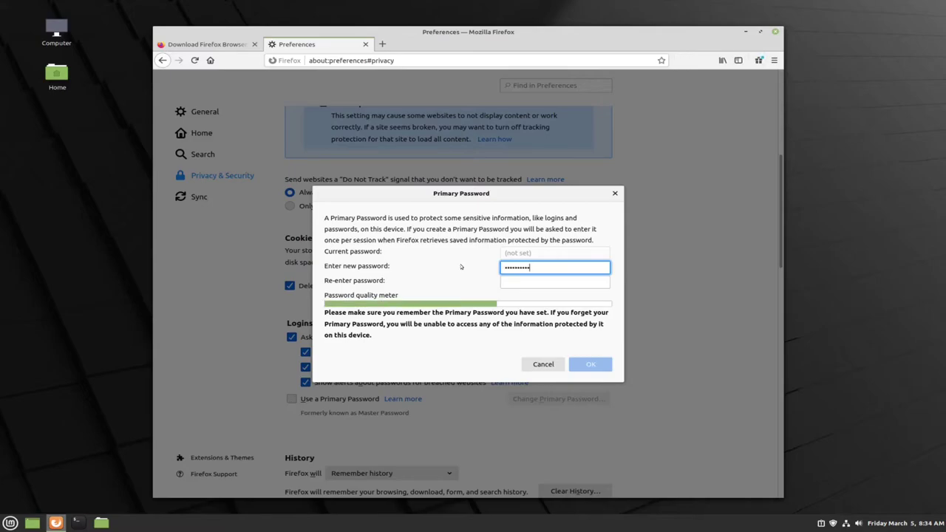
text(**************)
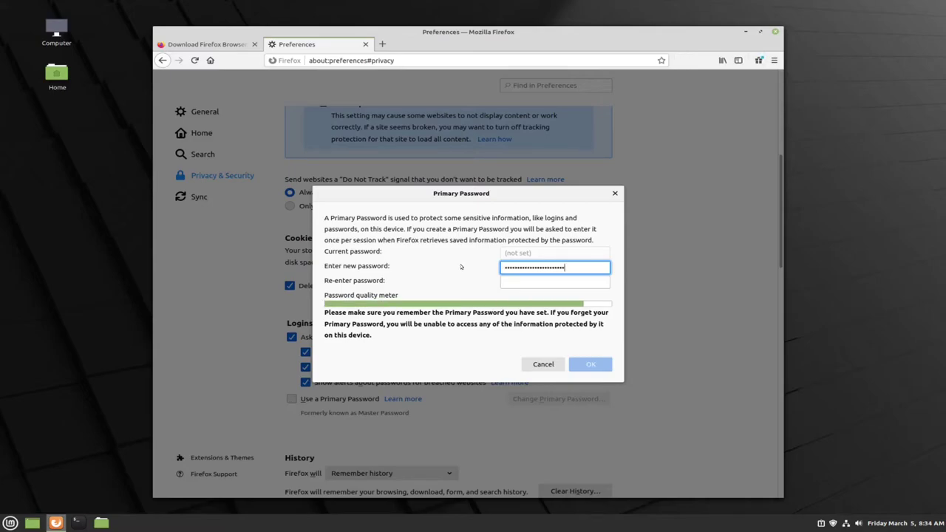
text(*)
key(Tab)
text(***************)
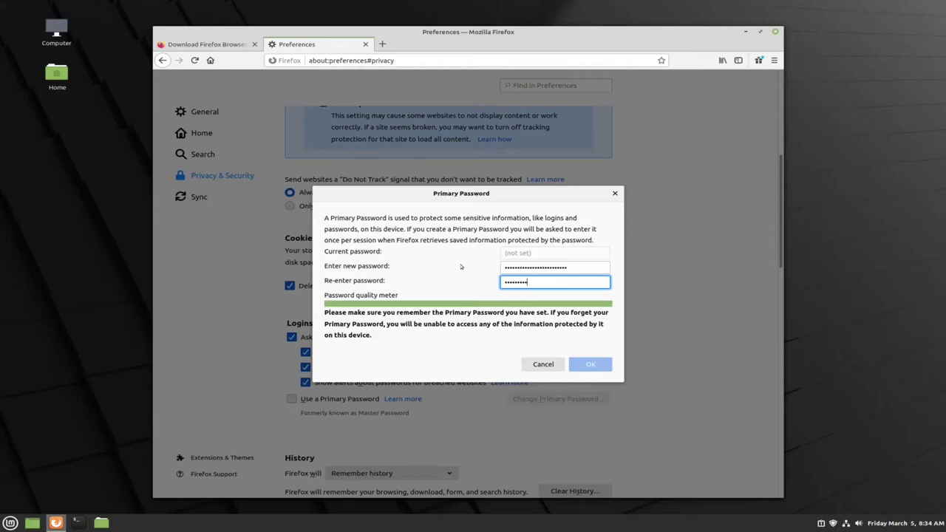
text(**********)
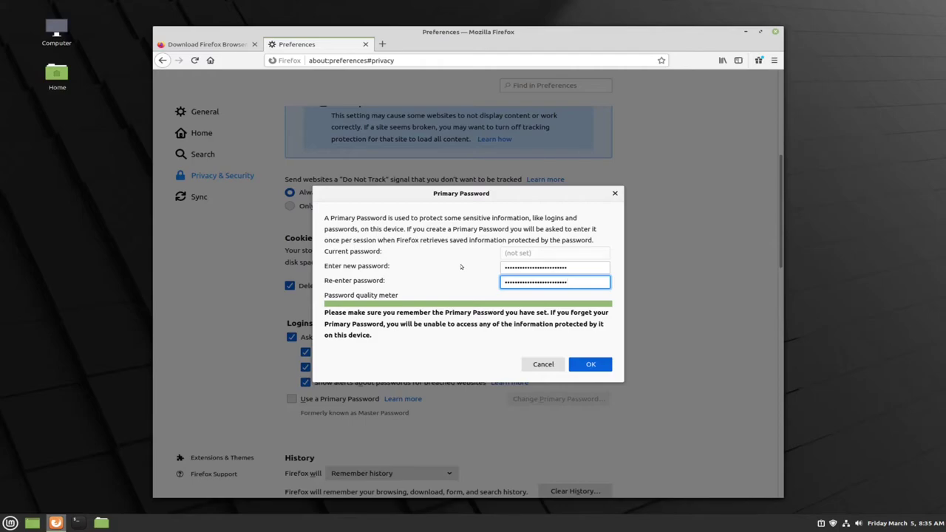
click(581, 364)
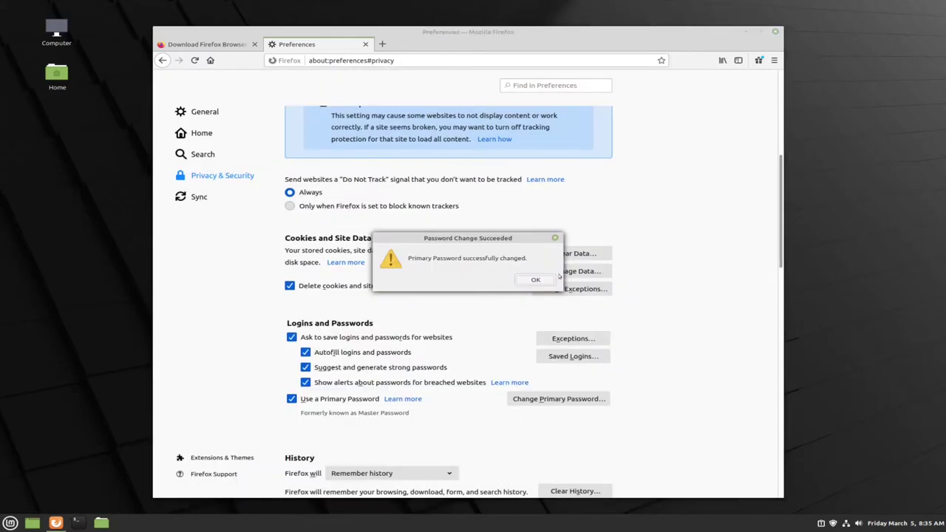
click(537, 280)
scroll(535, 280, down, 3)
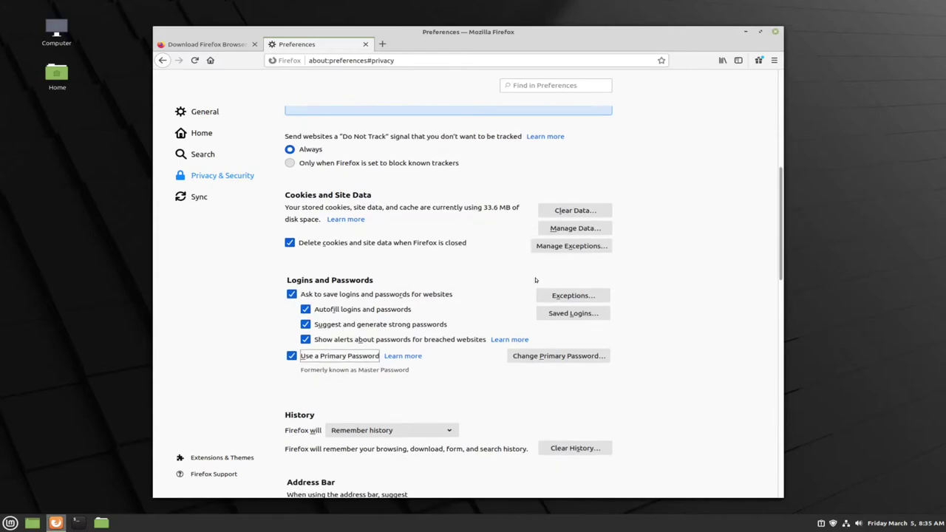
scroll(536, 280, down, 2)
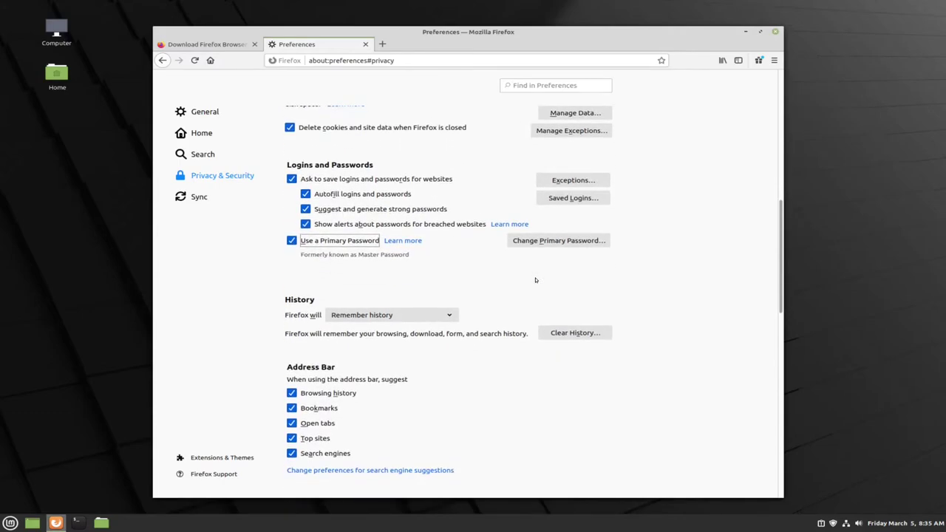
scroll(536, 280, down, 2)
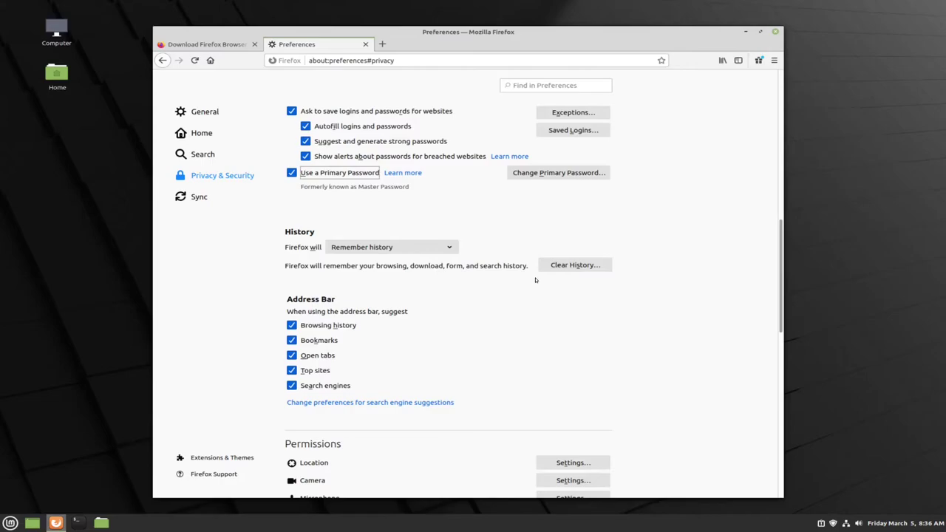
click(442, 241)
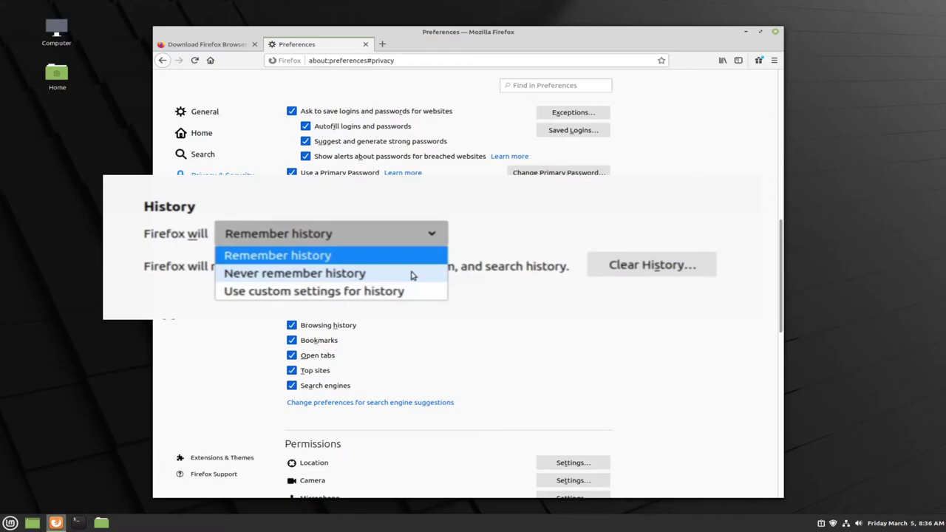
click(471, 251)
scroll(477, 254, down, 2)
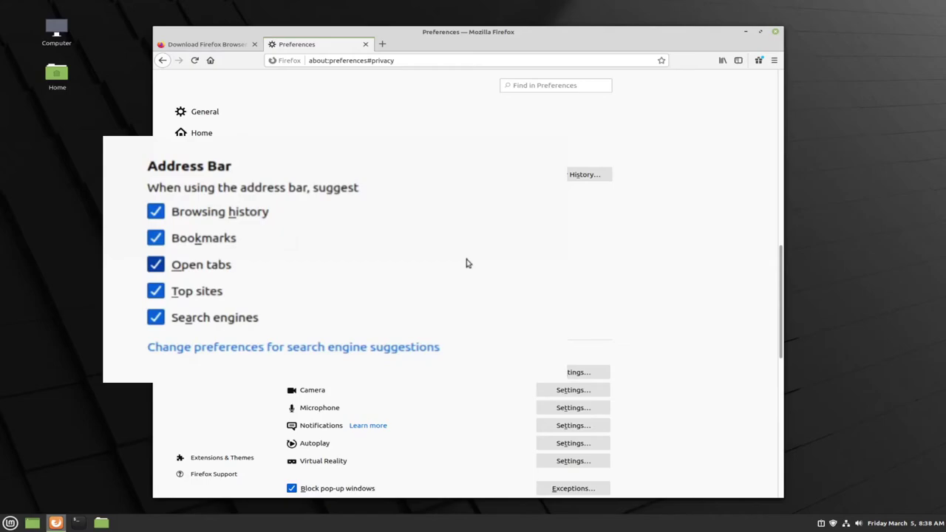
Step: Uncheck Browsing history, Bookmarks, Open tabs, Top sites and Search engines in Address Bar suggestions
click(155, 211)
click(158, 238)
click(159, 265)
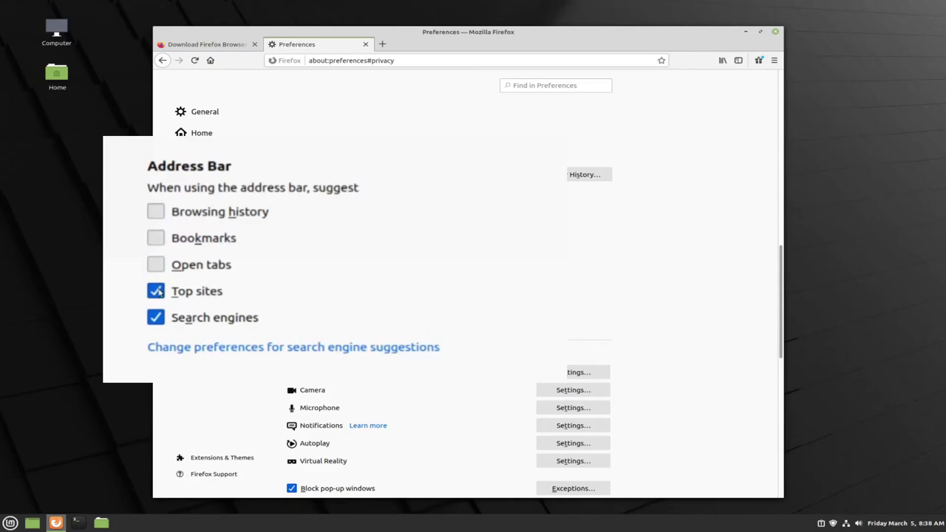
click(156, 293)
click(157, 318)
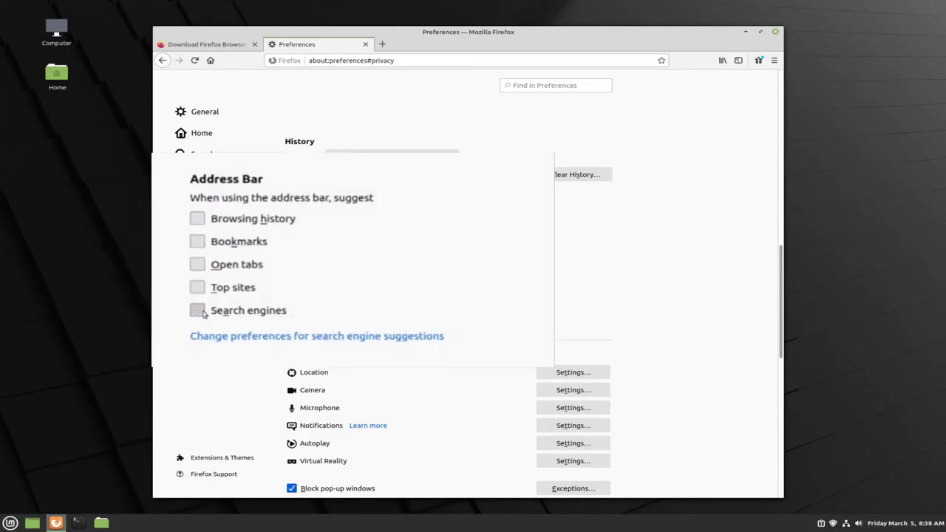
scroll(294, 297, down, 3)
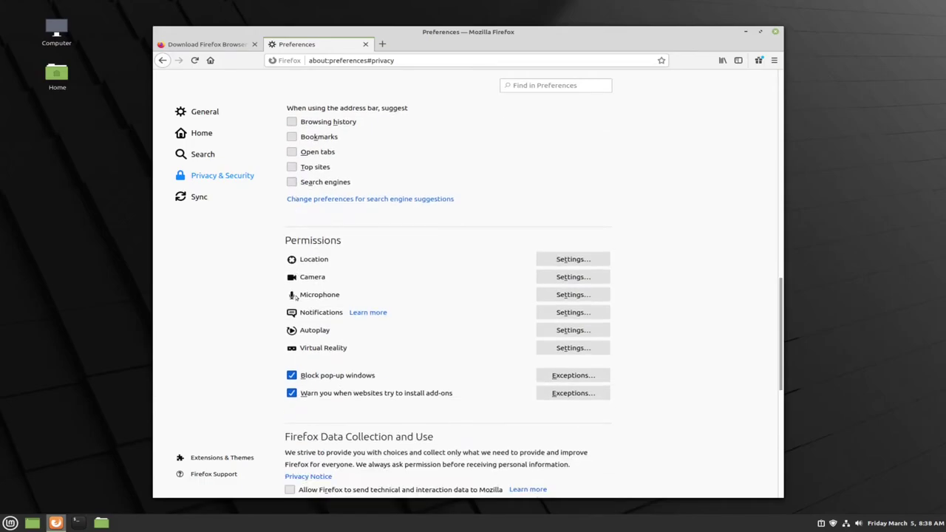
scroll(295, 296, down, 4)
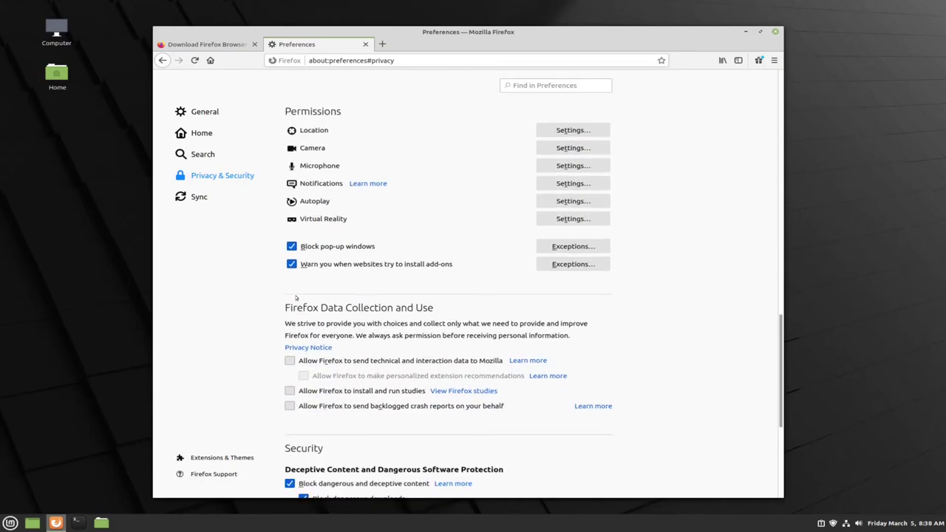
scroll(296, 296, down, 1)
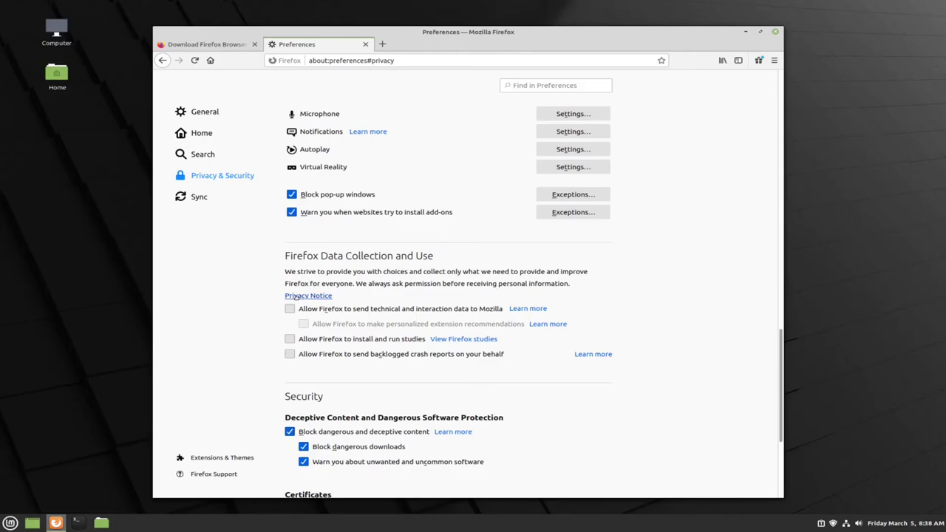
scroll(295, 296, down, 1)
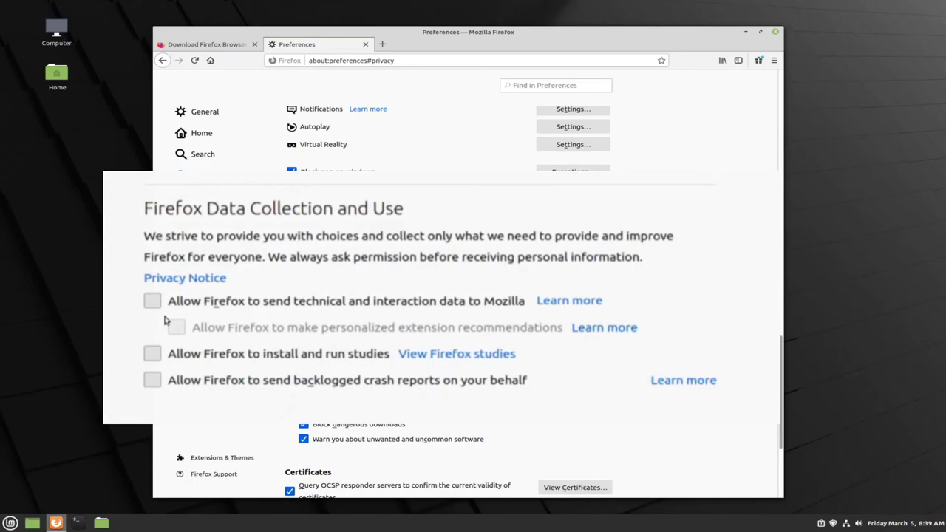
Step: Toggle 'Allow Firefox to send technical and interaction data to Mozilla' on and back off
click(152, 301)
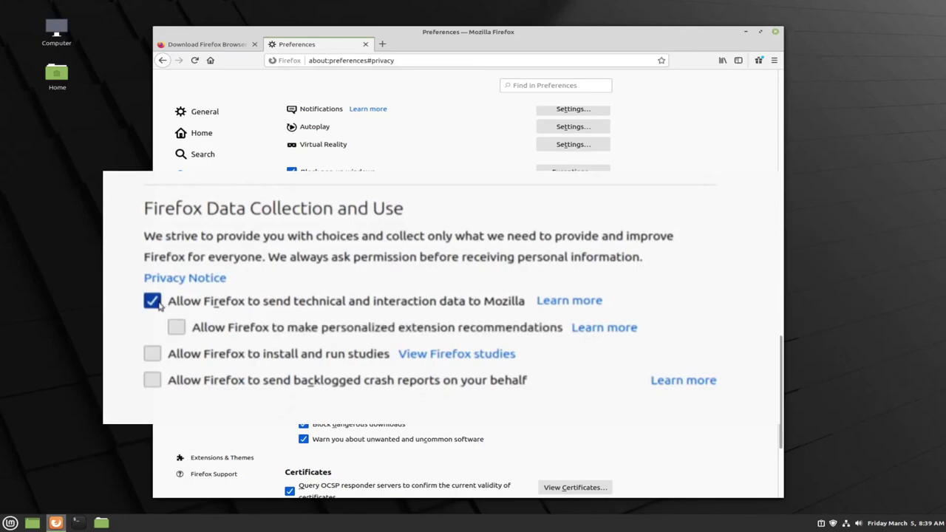
click(152, 301)
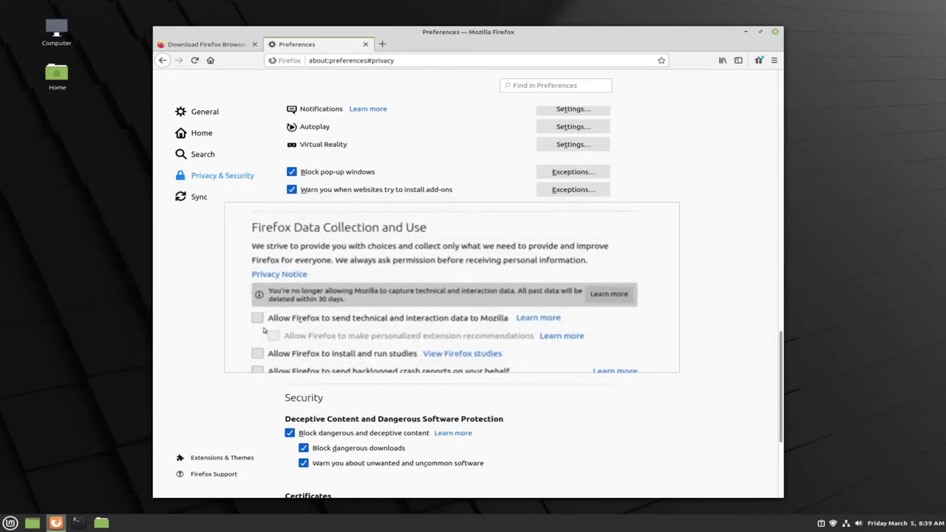
scroll(295, 319, down, 5)
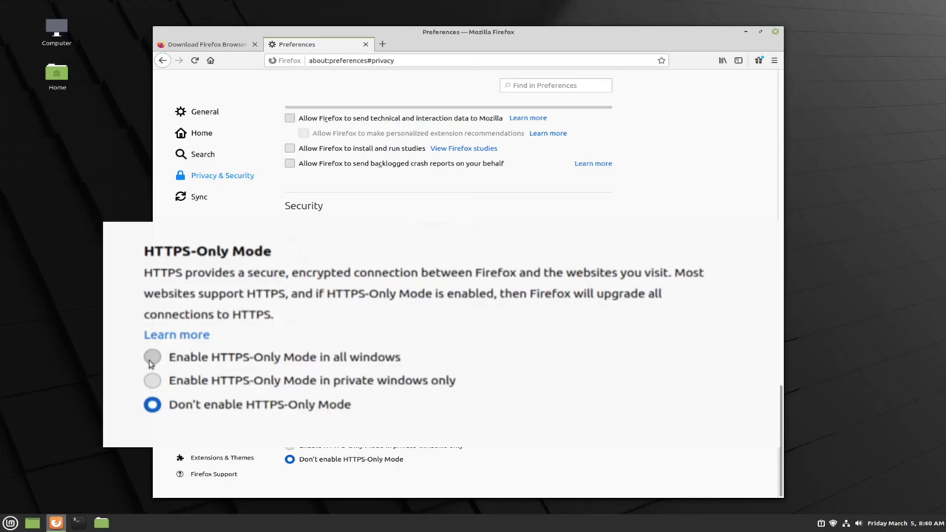
Step: Select 'Enable HTTPS-Only Mode in all windows'
click(152, 358)
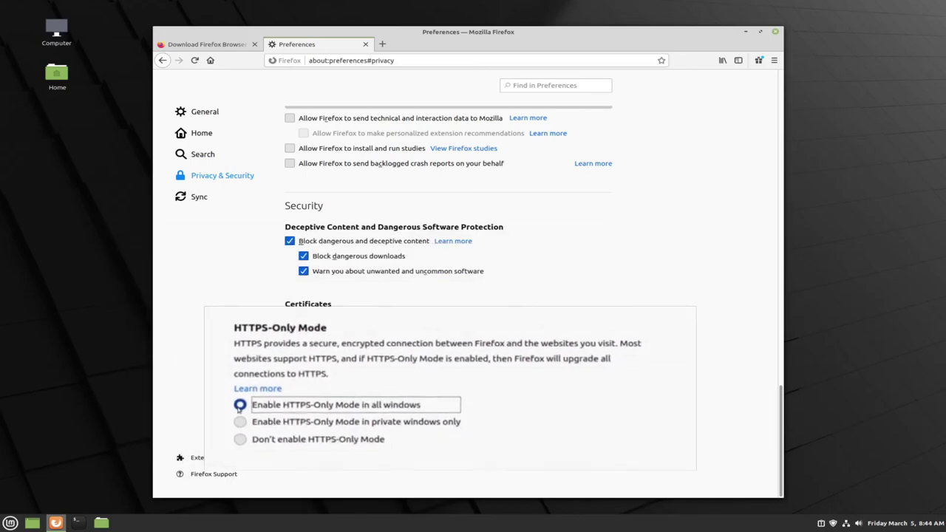